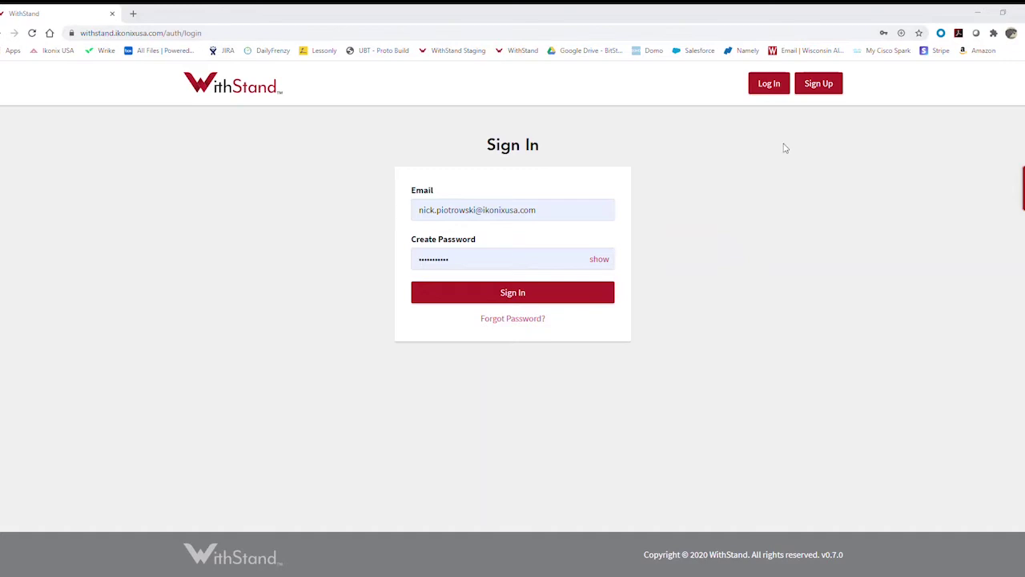
Review the base subscription's instrument support, included features, add-ons and 30-day trial option on the sign-up page
left_click(817, 88)
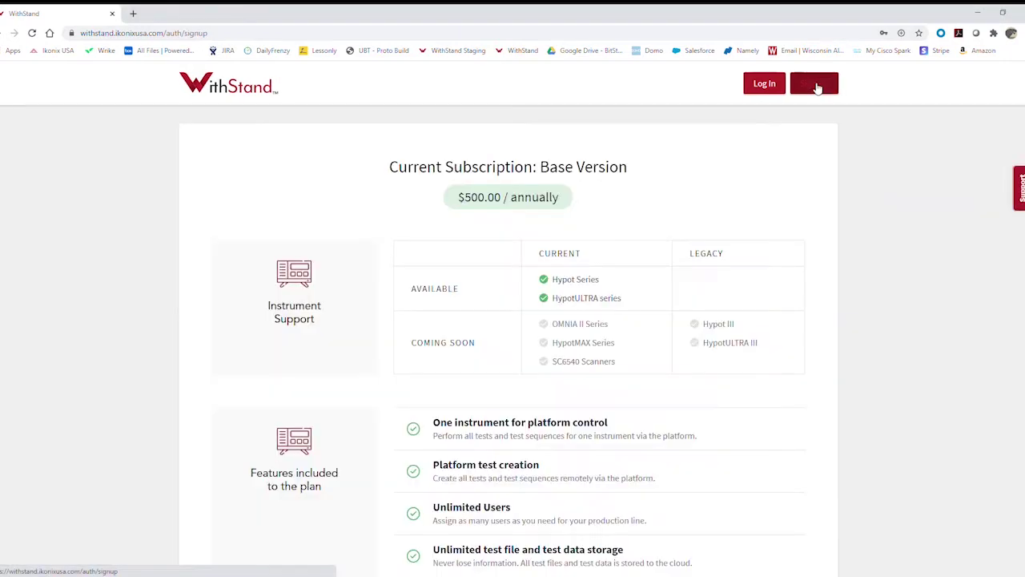
scroll(632, 266, "down", 7)
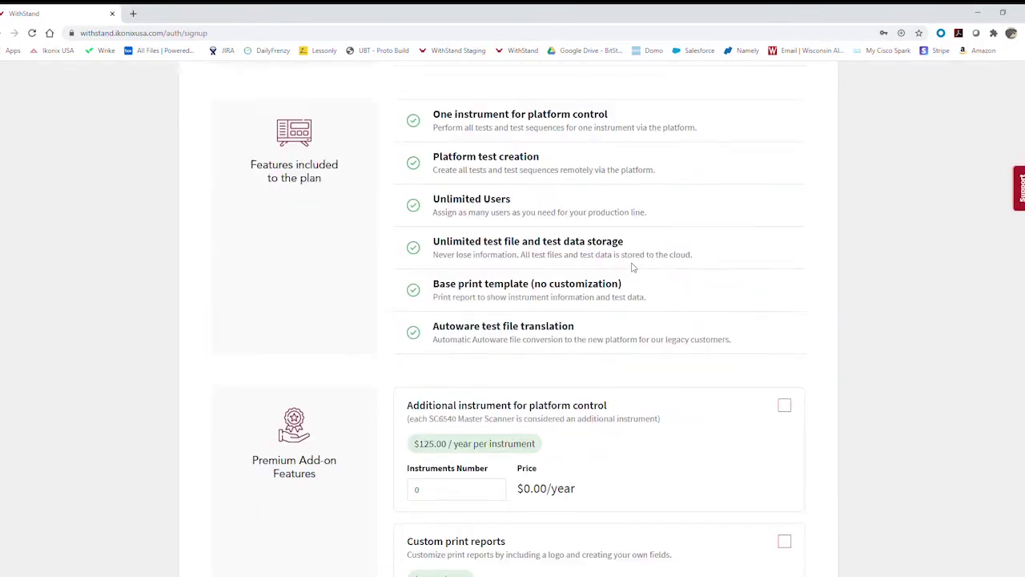
scroll(632, 267, "down", 3)
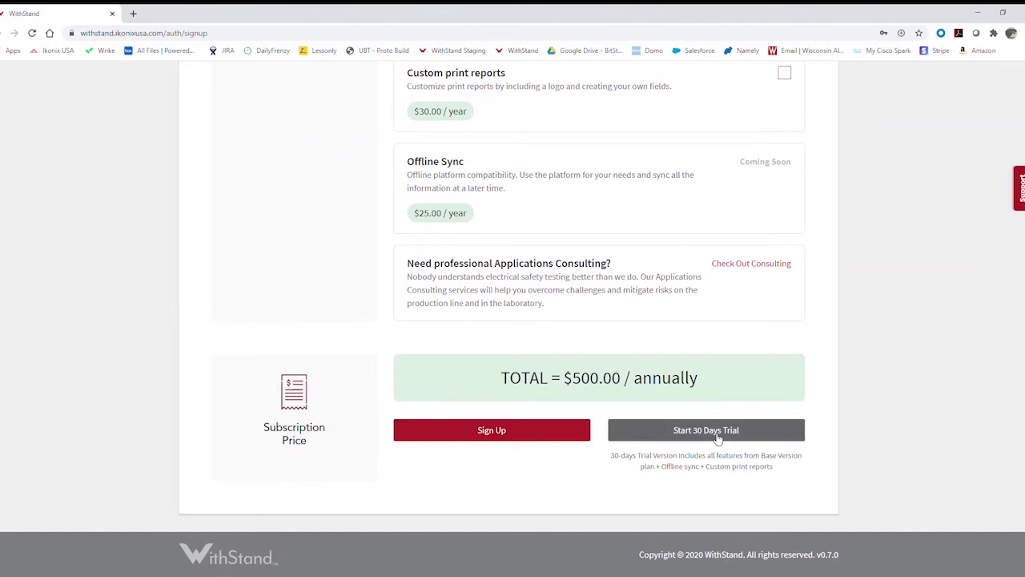
scroll(716, 438, "up", 10)
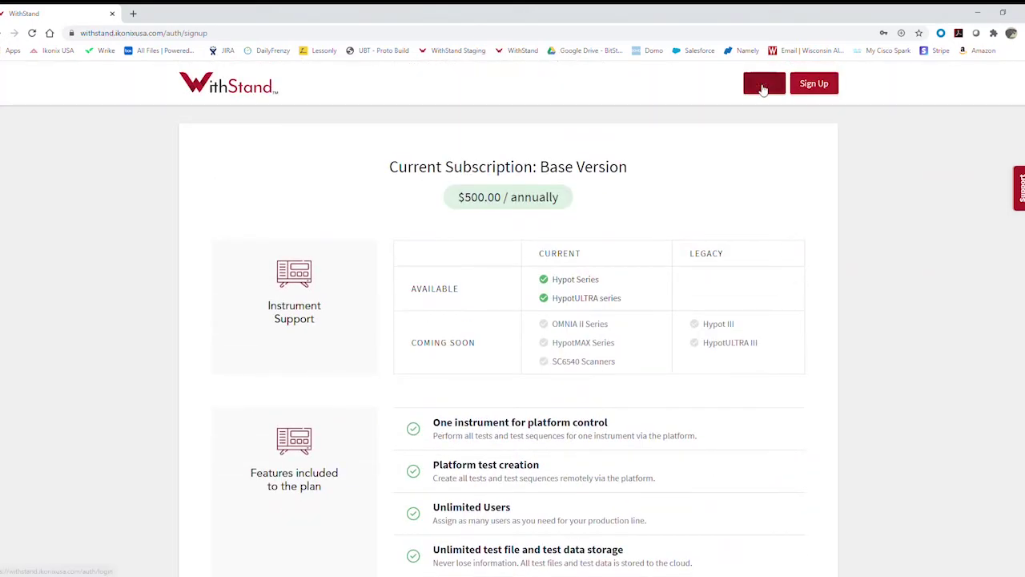
Sign in with the saved account credentials, and download and run the WithStand desktop client installer for Windows 7, 8, 10
left_click(765, 86)
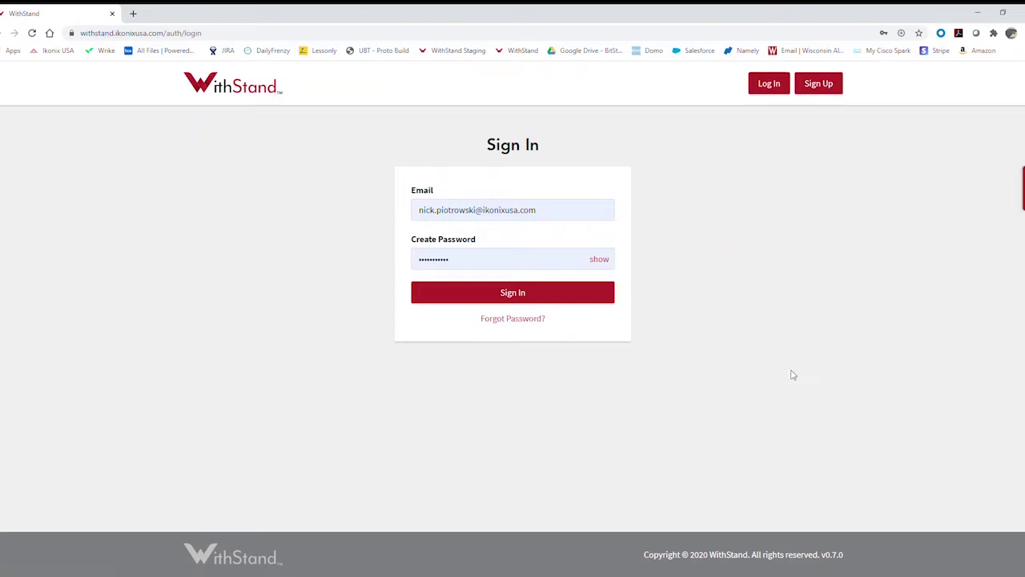
left_click(481, 291)
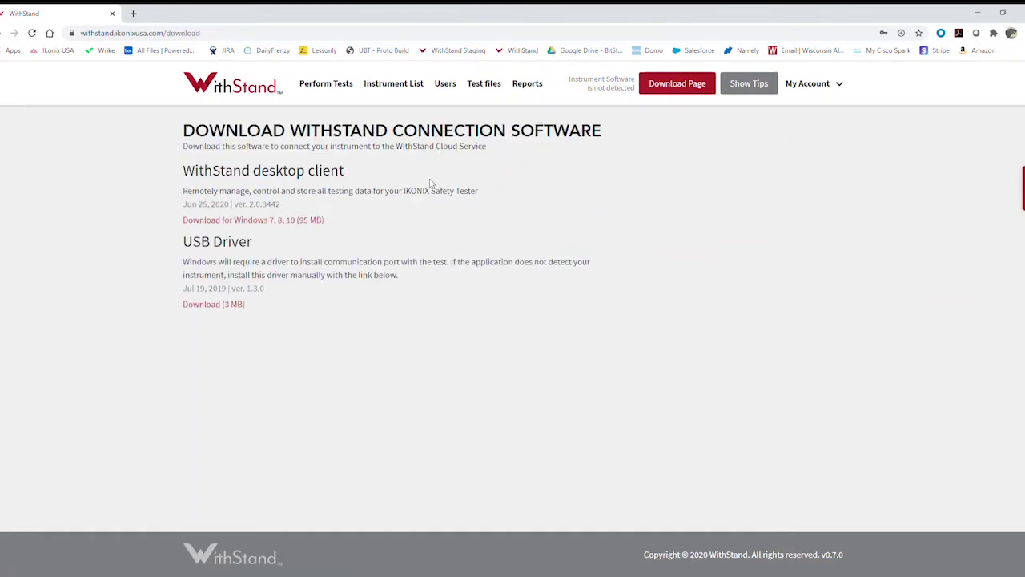
left_click(219, 228)
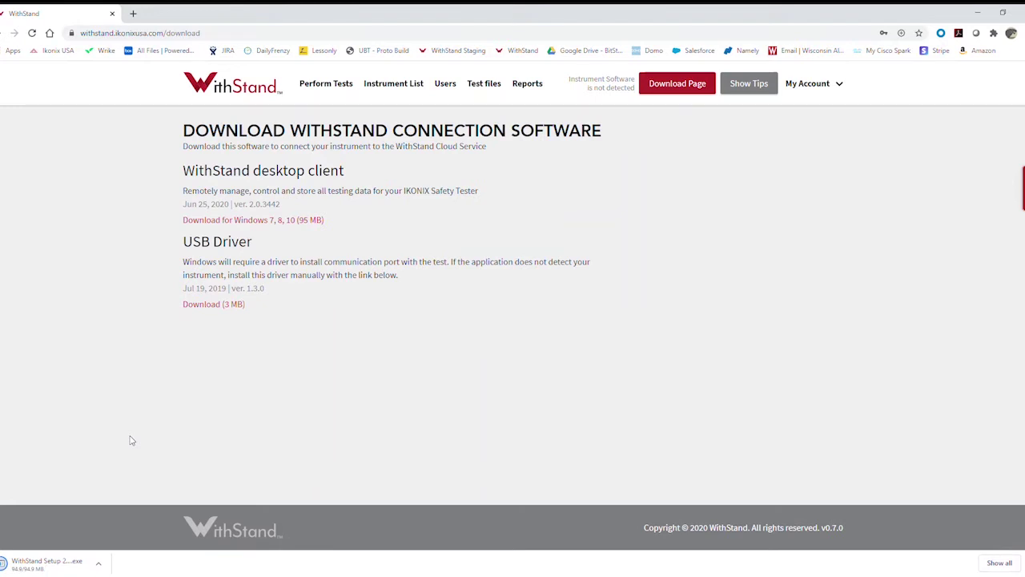
left_click(48, 563)
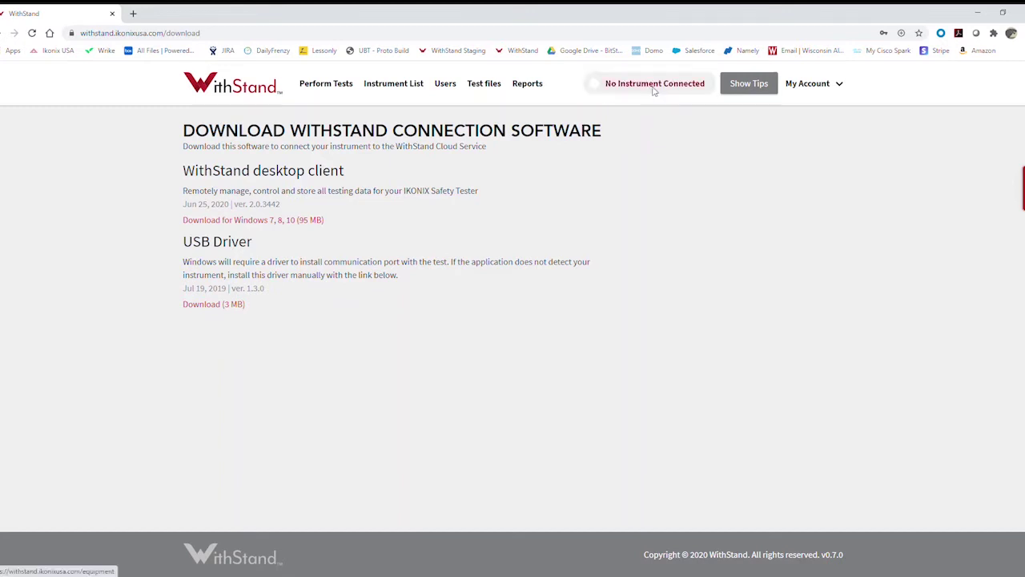
Connect the Hypot 3870 at station L-MKTG-02 from the instrument list
left_click(654, 91)
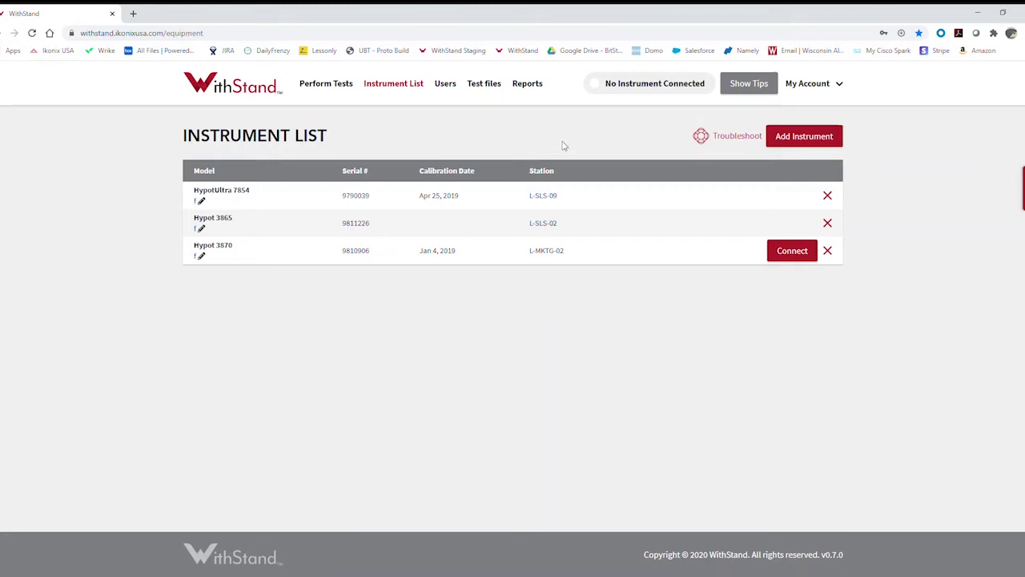
left_click(786, 255)
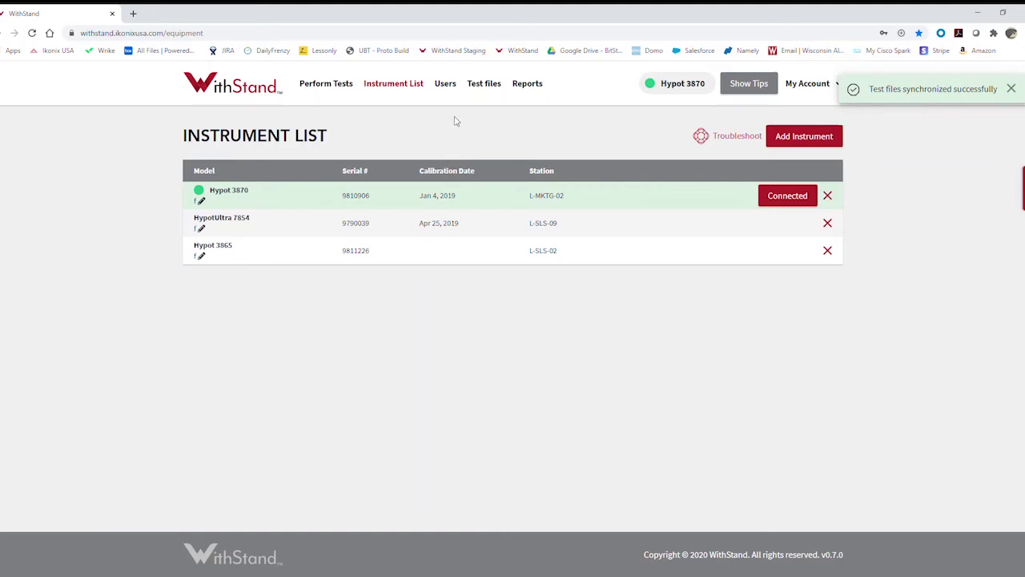
Open test file 347, Test1234 for the Hypot 3870, for editing
left_click(476, 90)
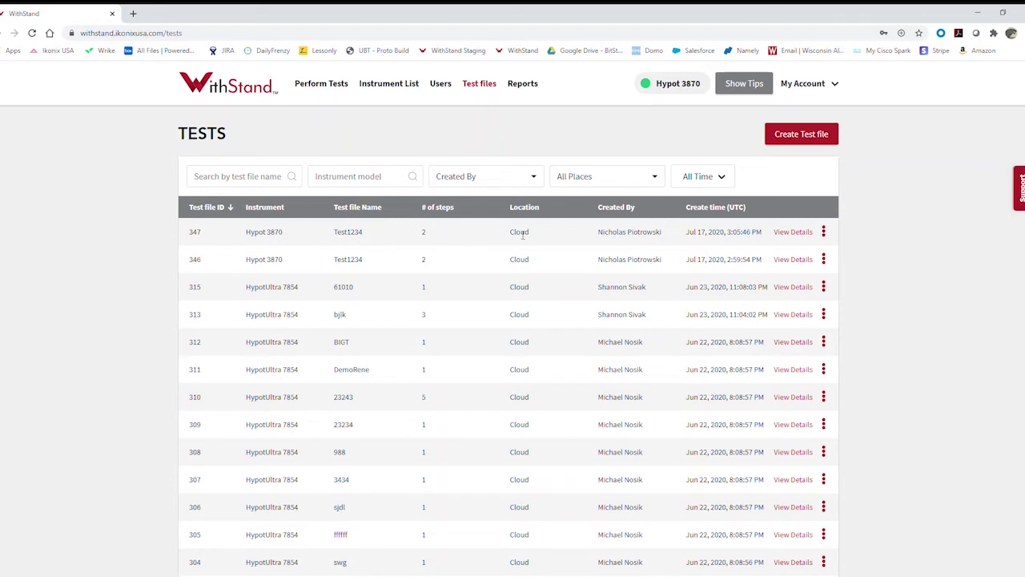
left_click(824, 231)
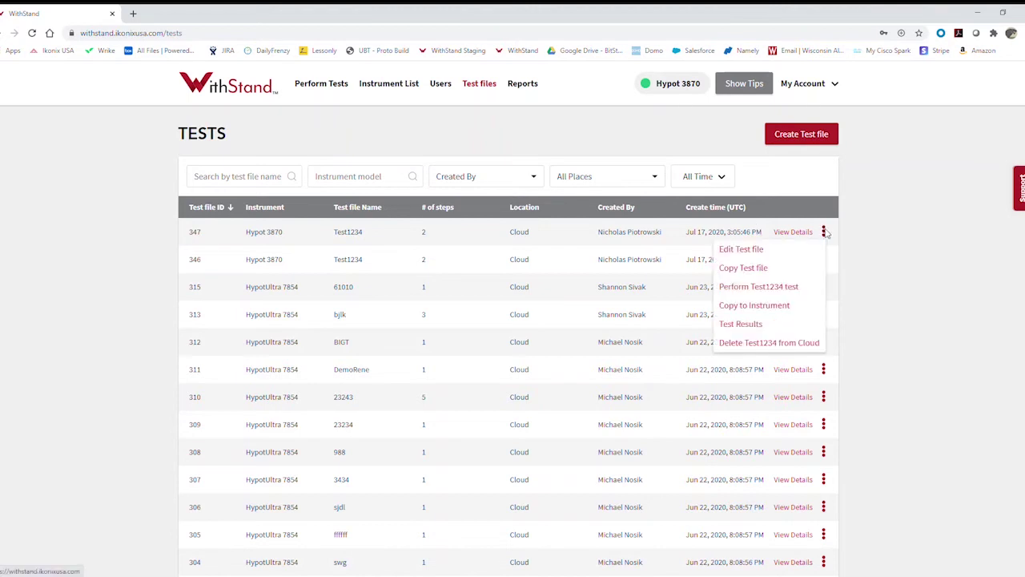
left_click(741, 249)
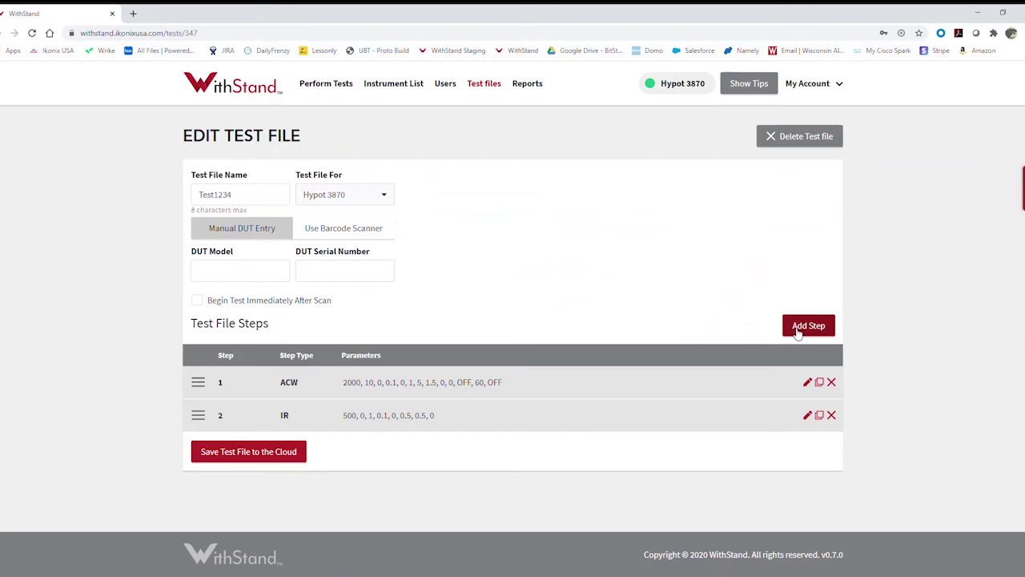
Set the ACW step's voltage to 2500 V and save the changed test file to the cloud as a new test sequence
left_click(807, 382)
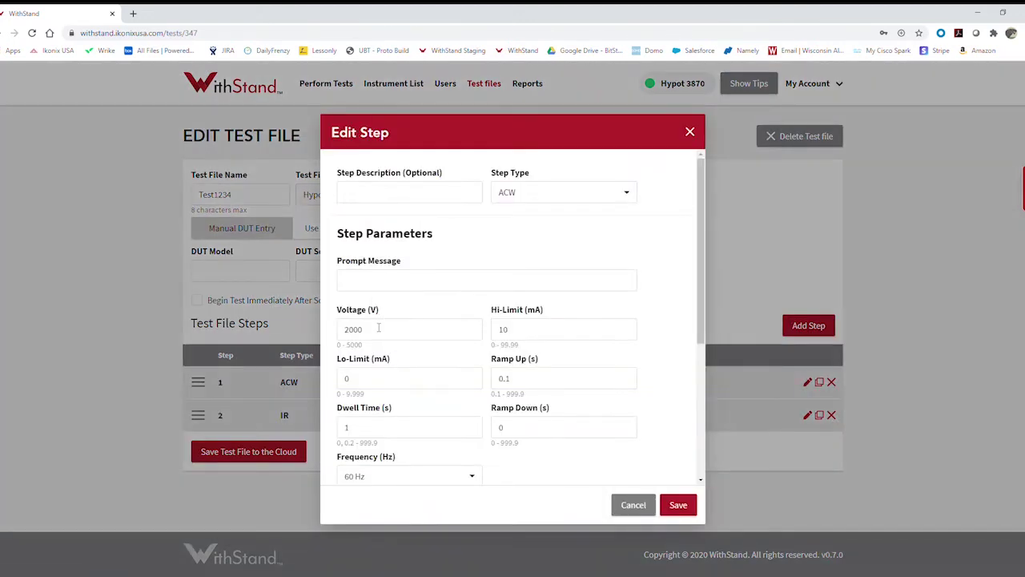
left_click_drag(372, 332, 304, 333)
type("25")
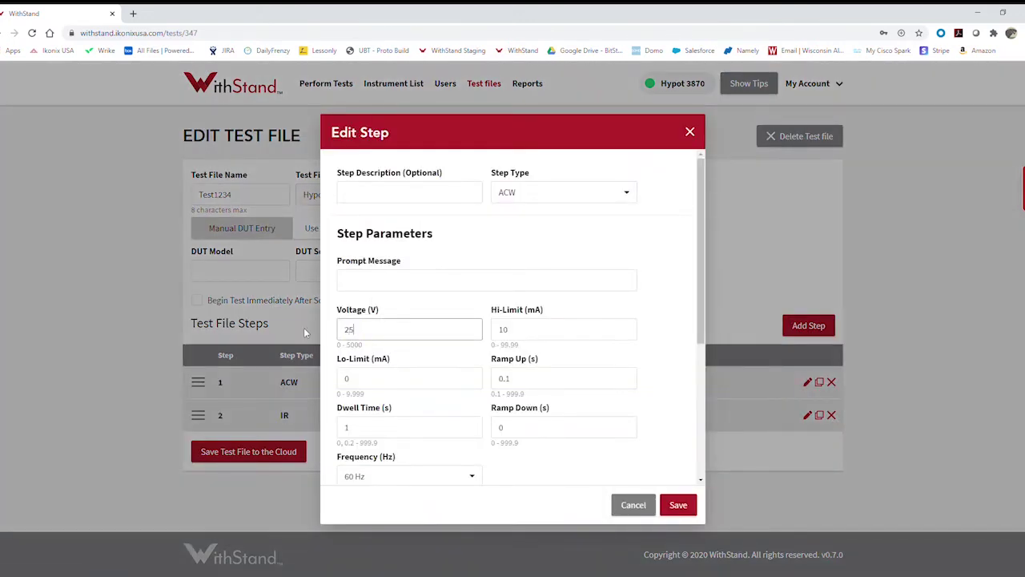
type("00")
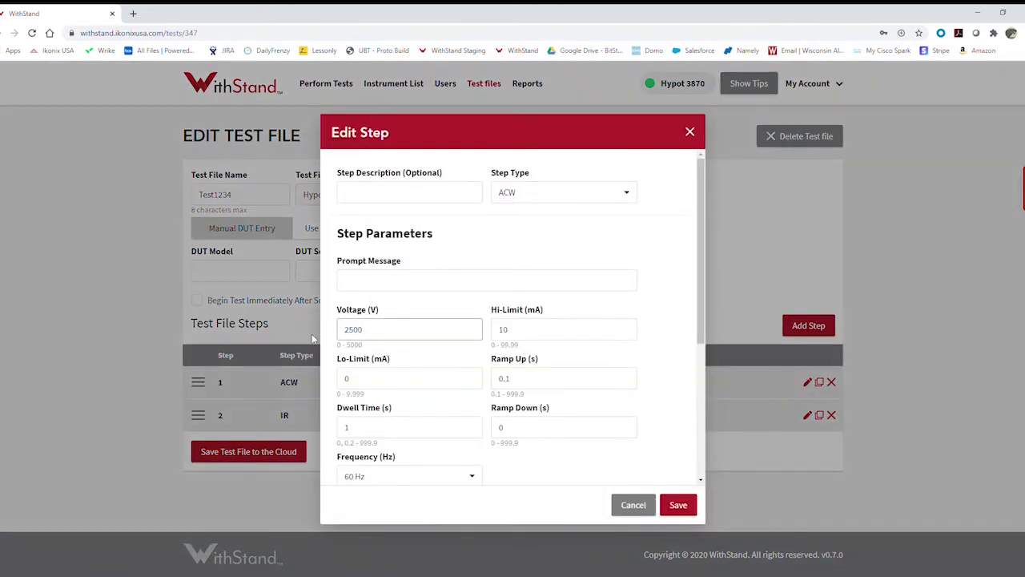
left_click(679, 505)
left_click(244, 451)
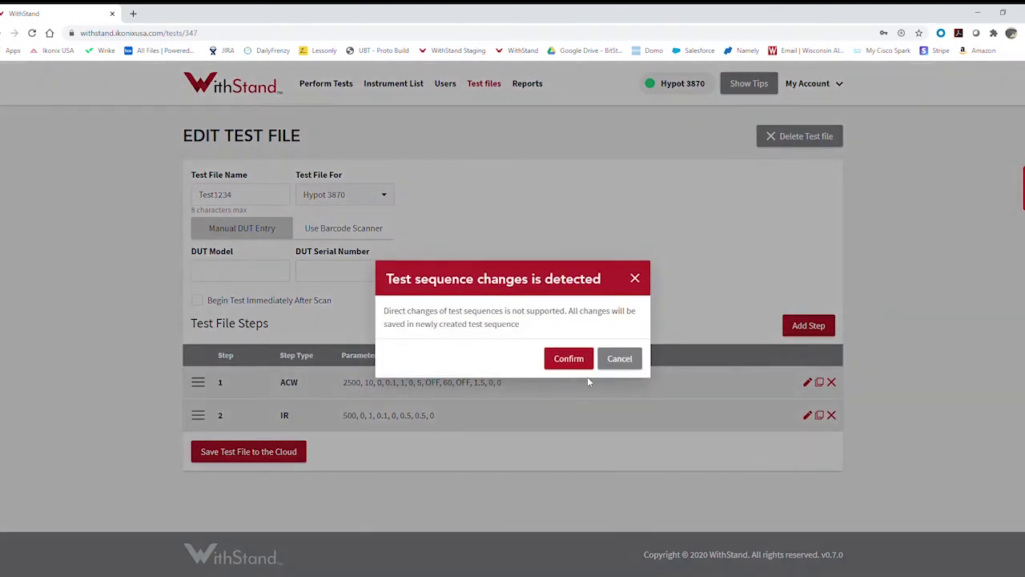
left_click(569, 358)
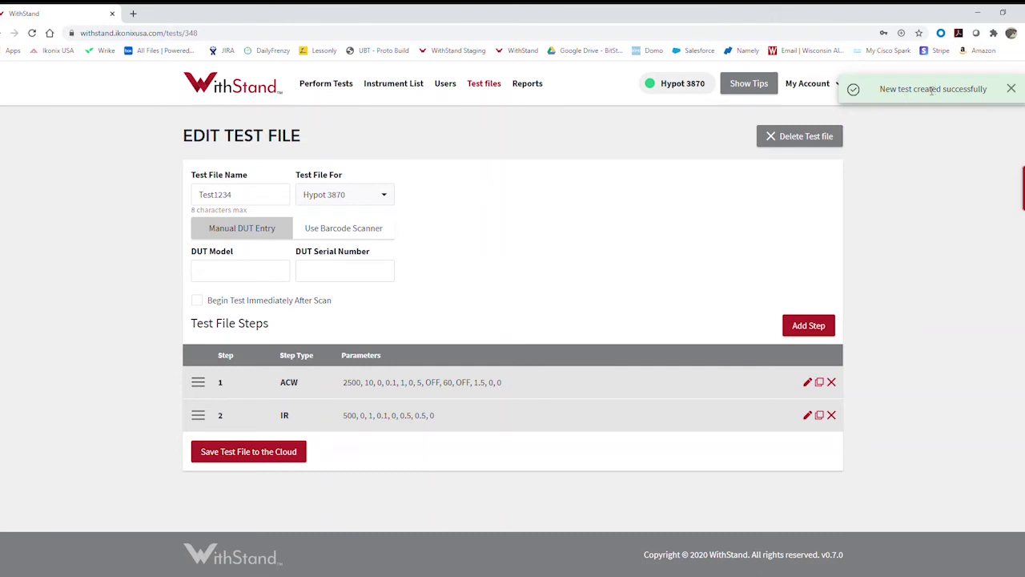
Load the test file Test1 on the connected Hypot 3870 and run the test
left_click(328, 88)
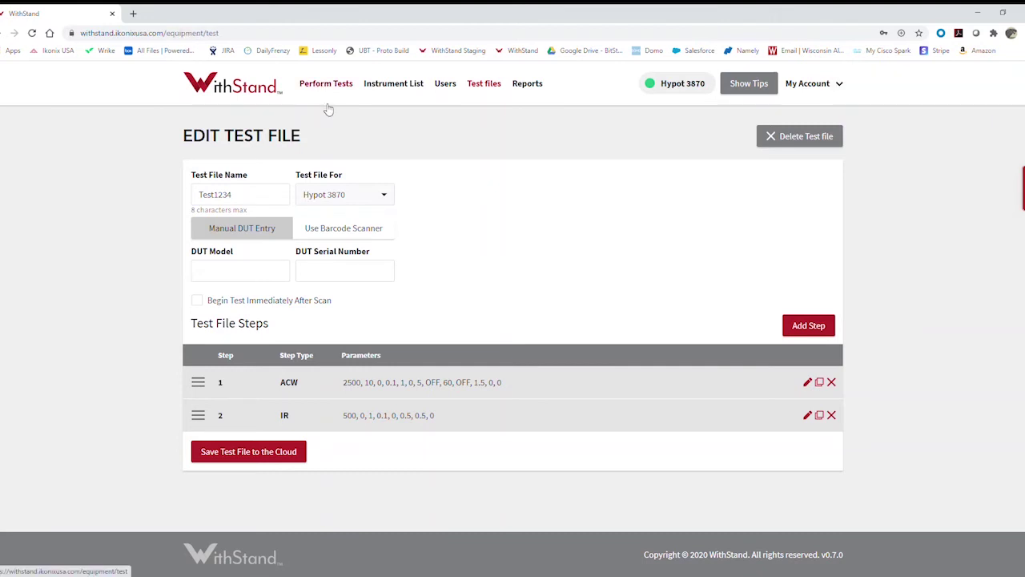
scroll(382, 199, "down", 2)
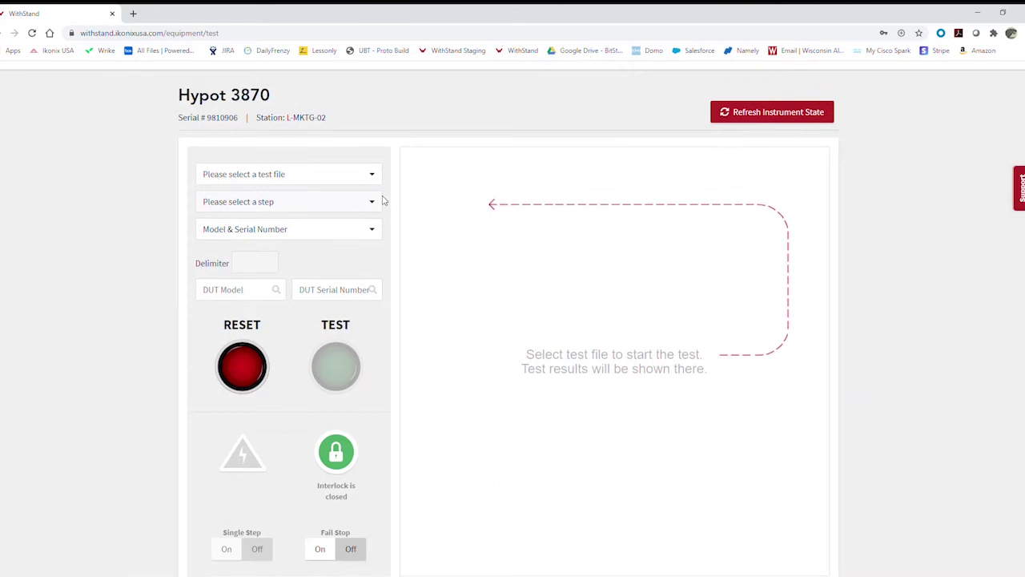
left_click(321, 104)
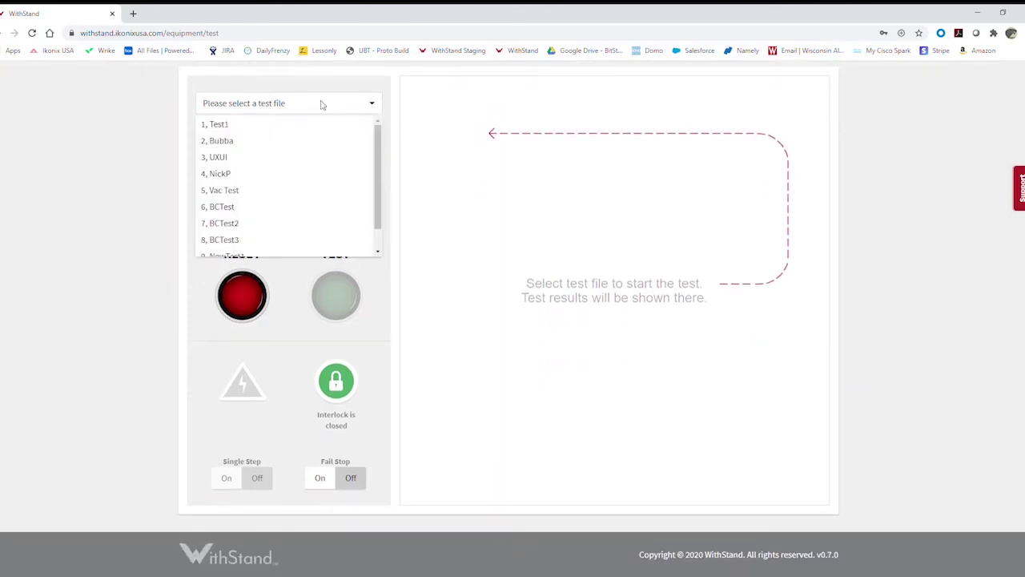
left_click(263, 127)
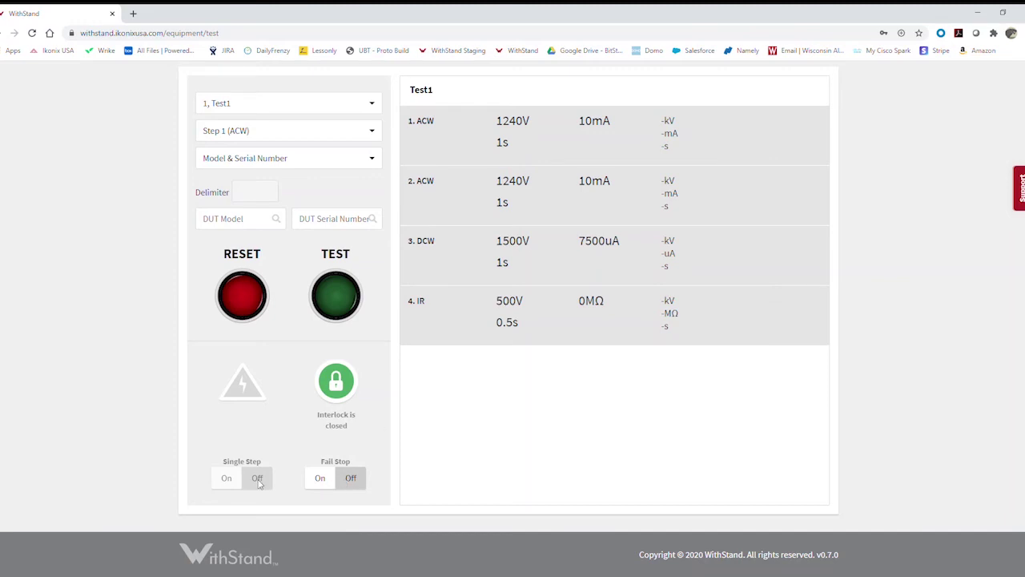
left_click(337, 301)
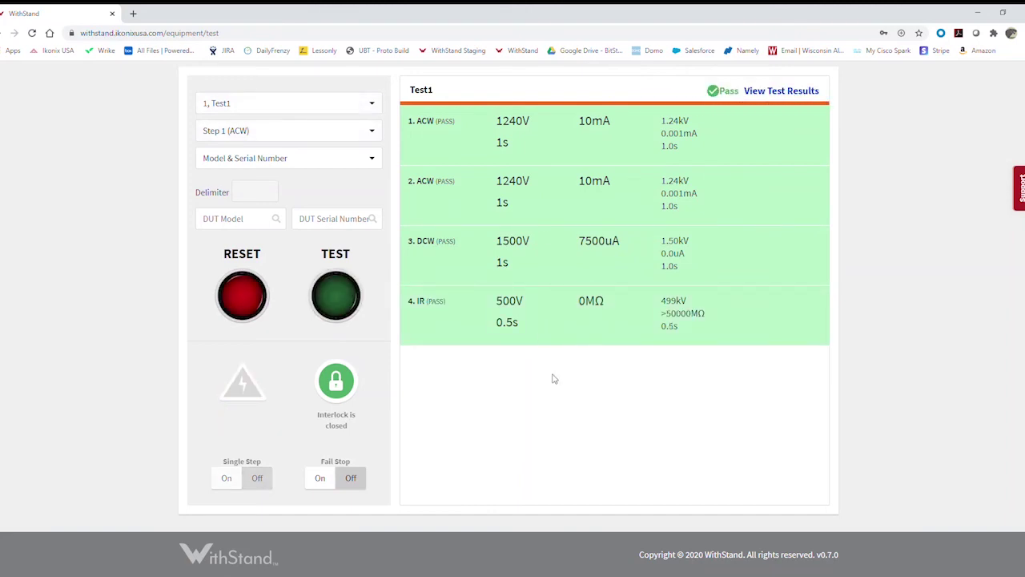
Open the results of the Test1 run and view its advanced test details
scroll(960, 316, "up", 2)
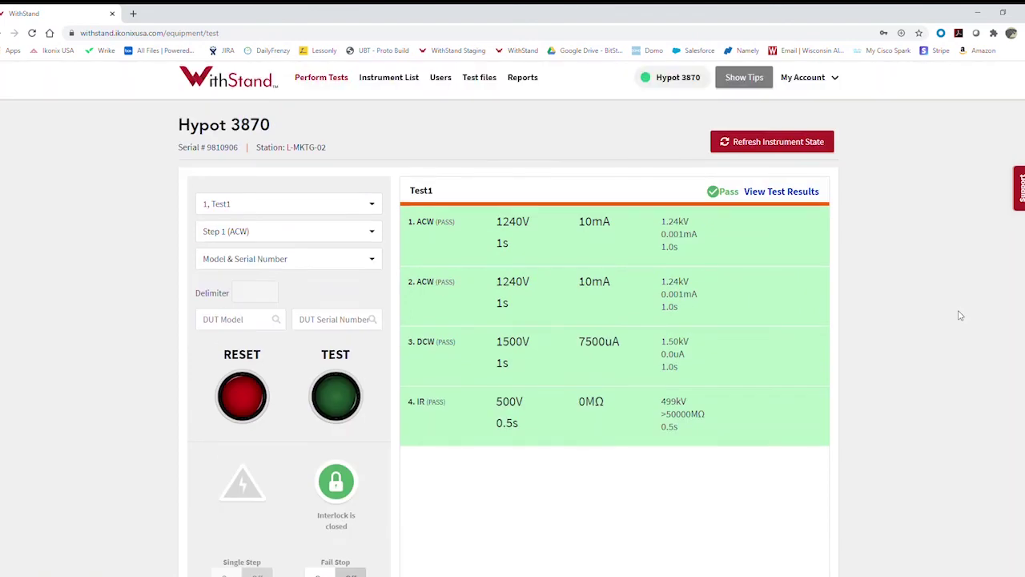
left_click(765, 199)
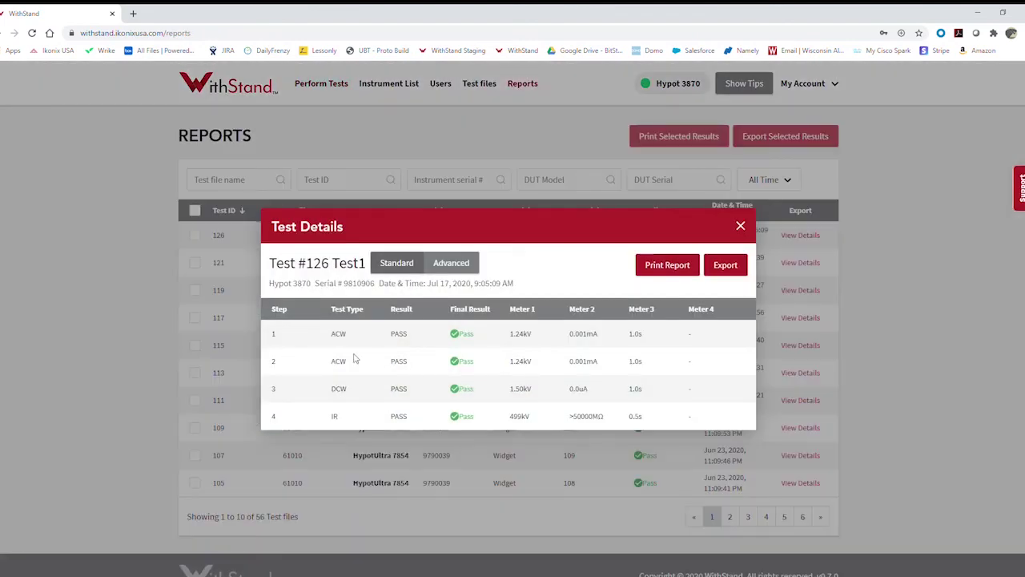
left_click(434, 264)
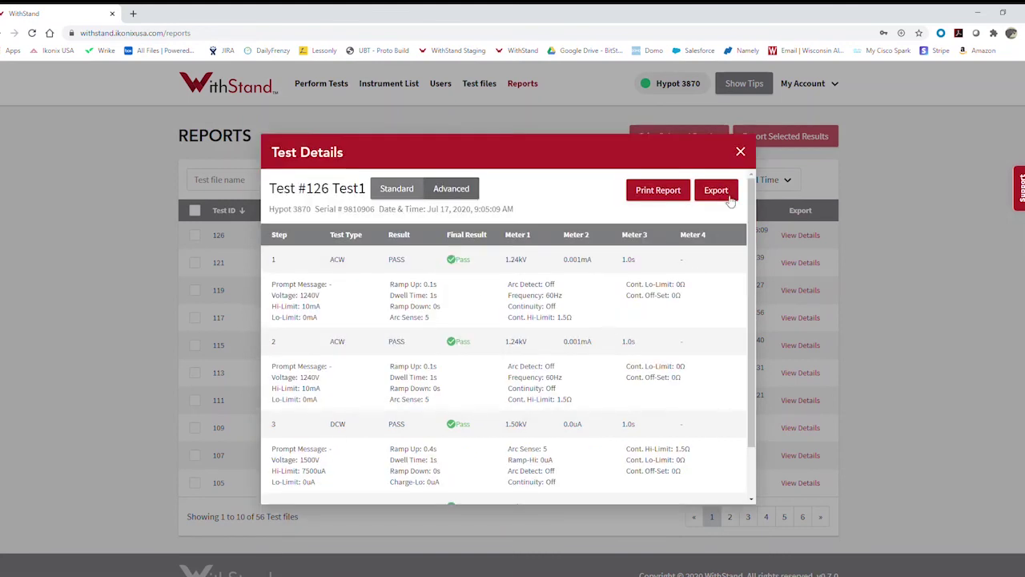
Open the print report for the Test1 run, set its report option to Advanced, and review the report layout
left_click(653, 196)
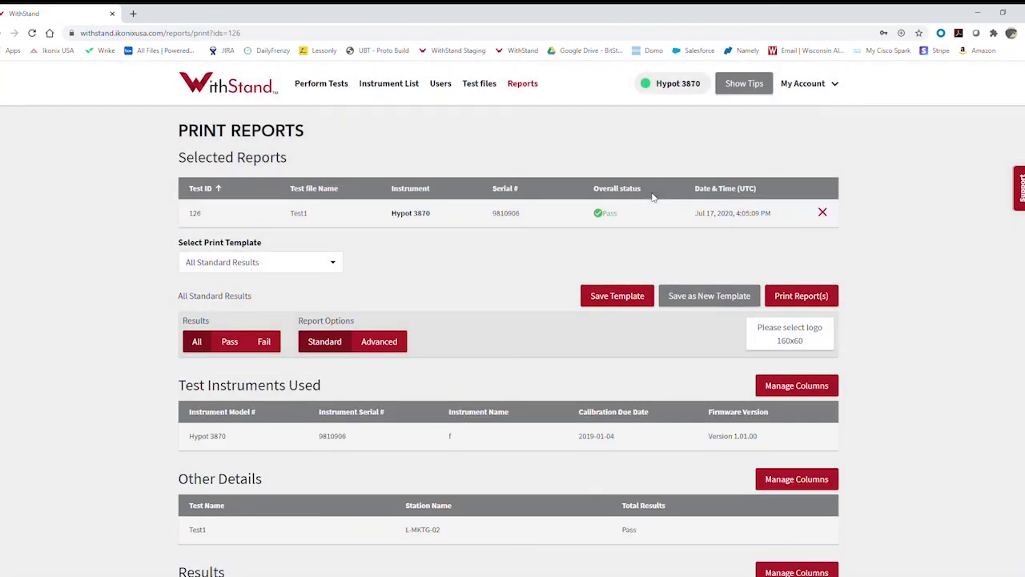
scroll(928, 236, "down", 2)
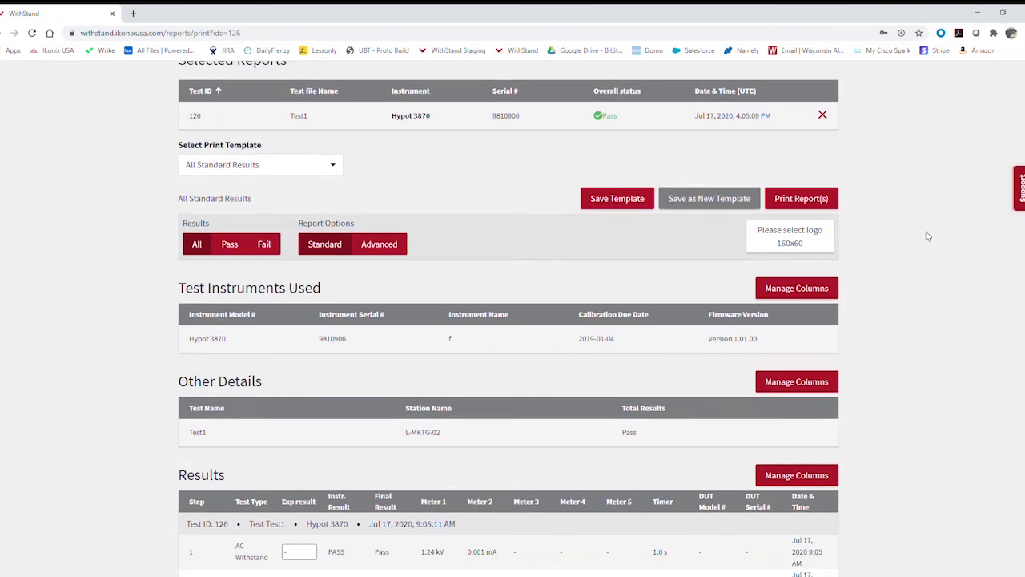
scroll(928, 237, "down", 1)
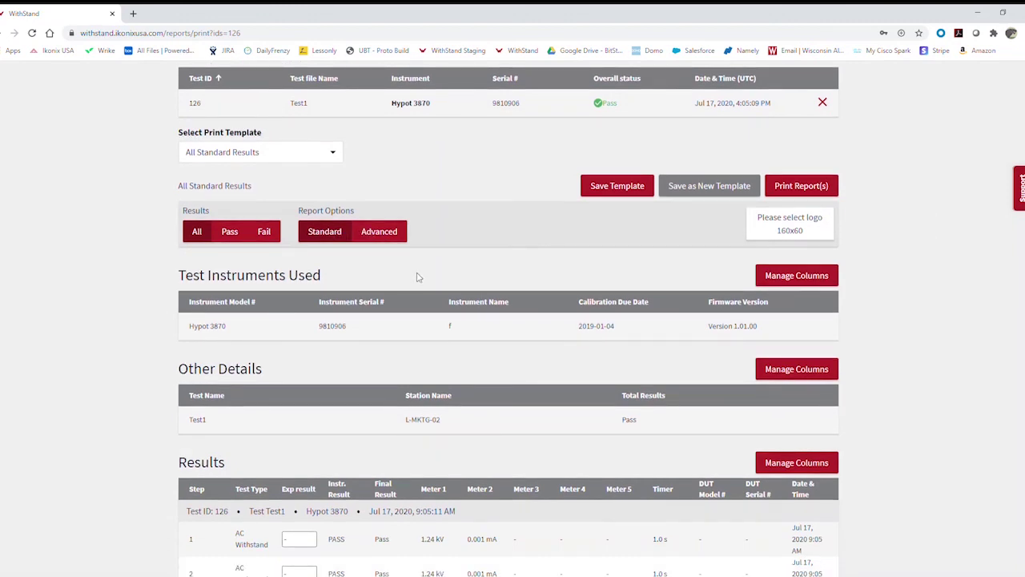
left_click(382, 239)
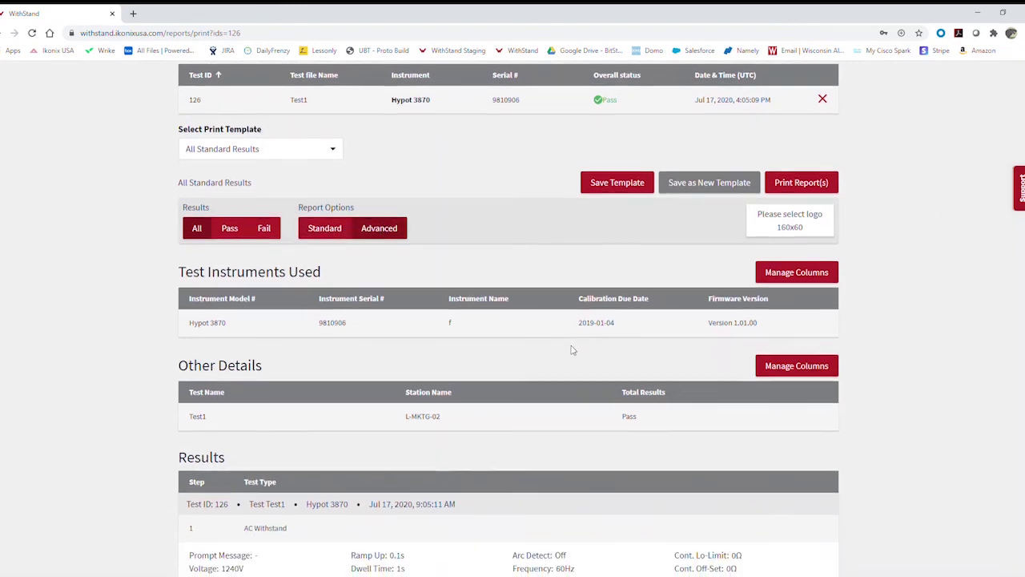
scroll(571, 350, "down", 3)
scroll(571, 350, "up", 3)
scroll(571, 350, "up", 2)
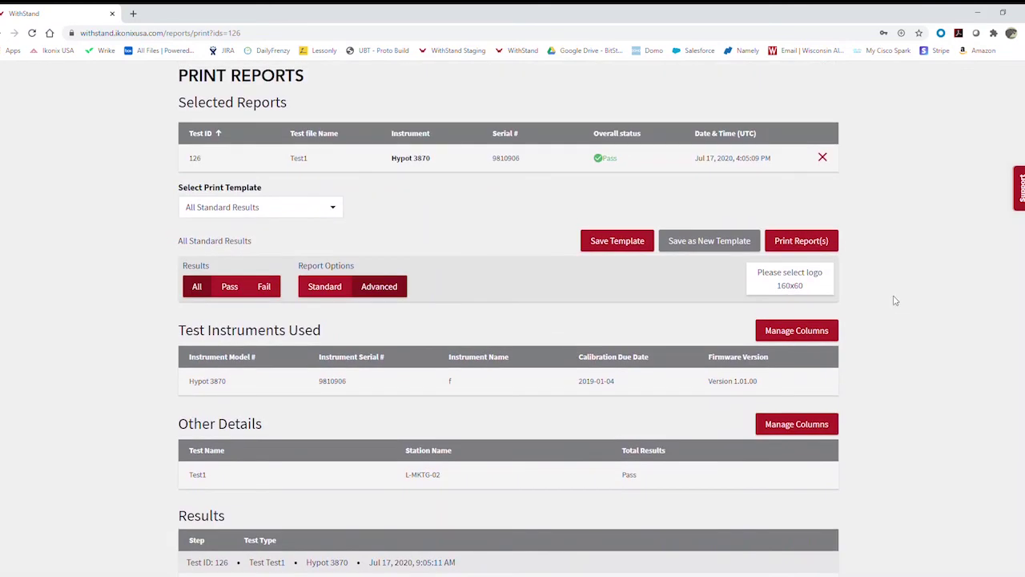
scroll(896, 300, "up", 1)
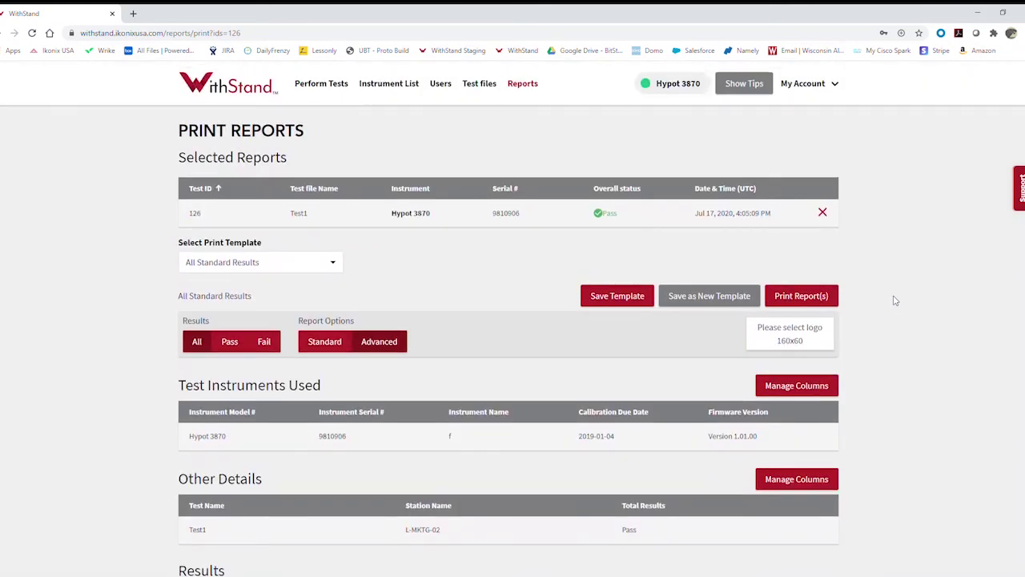